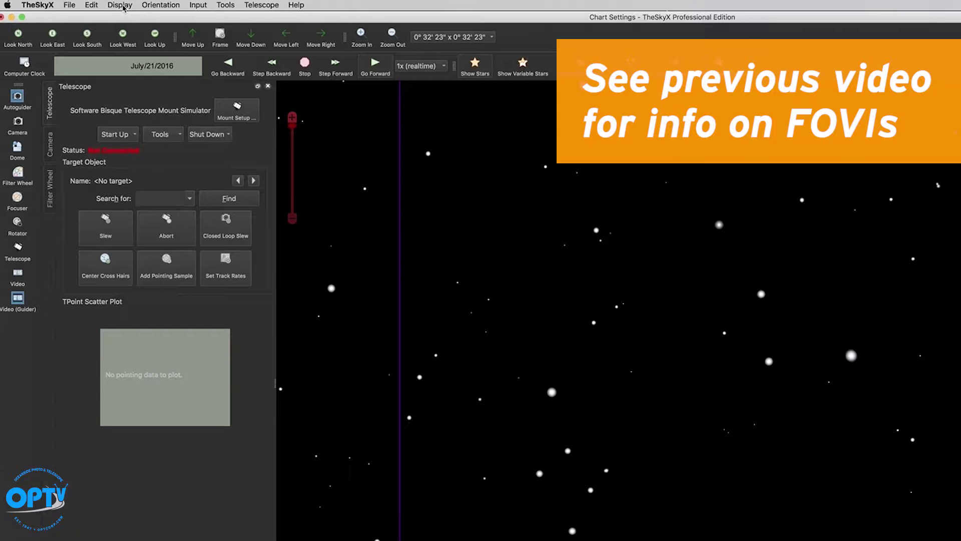
Step: In Display > Field of View Indicators, select the Celestron C14 f/7 SCT telescope from the equipment list
click(123, 6)
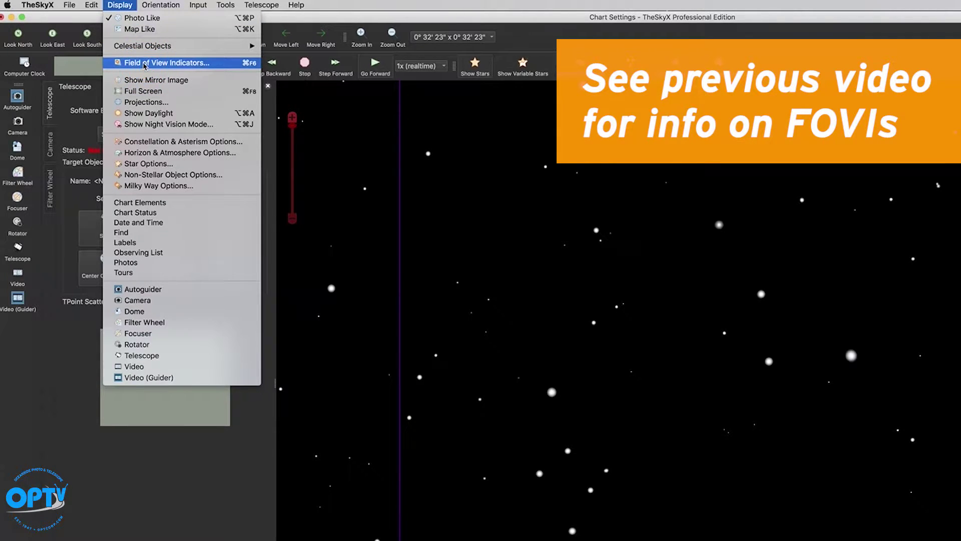
click(144, 64)
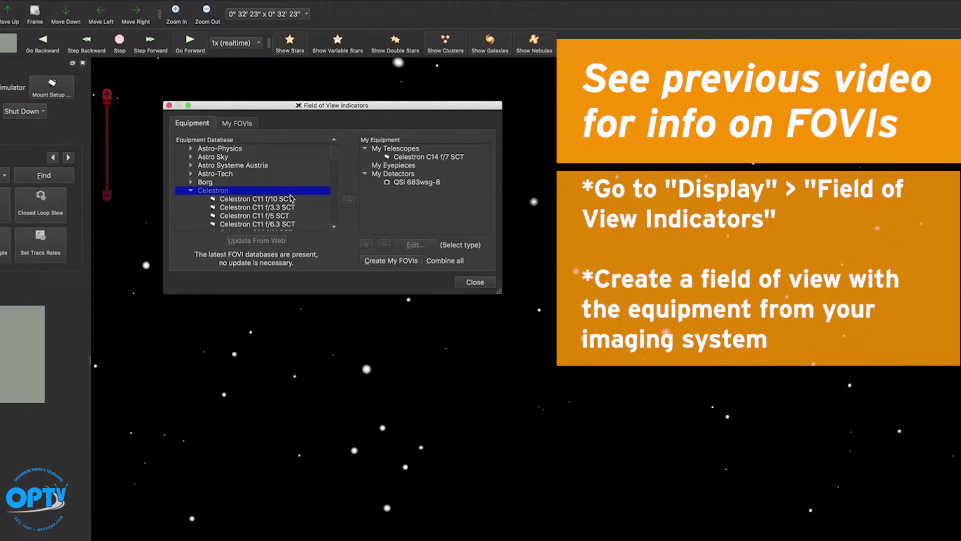
scroll(452, 223, down, 5)
click(251, 209)
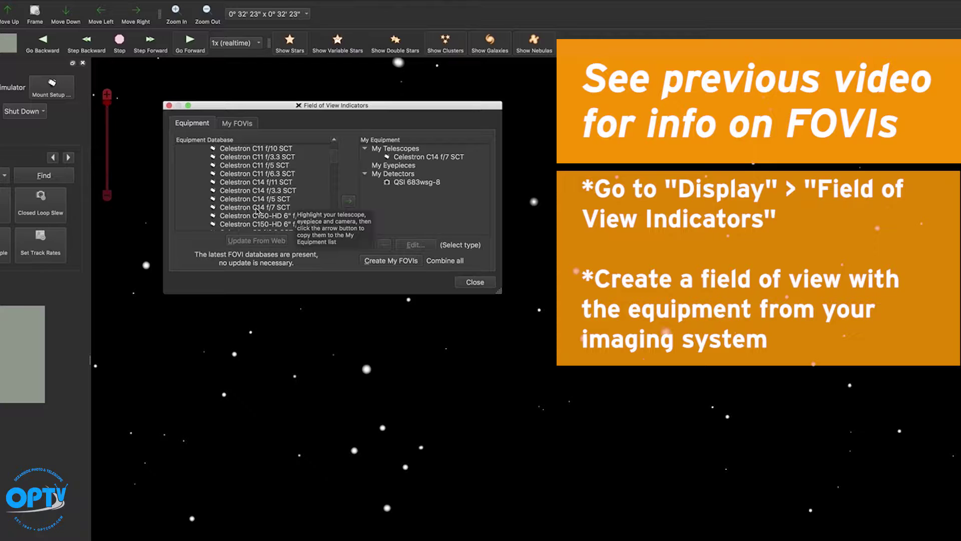
click(257, 210)
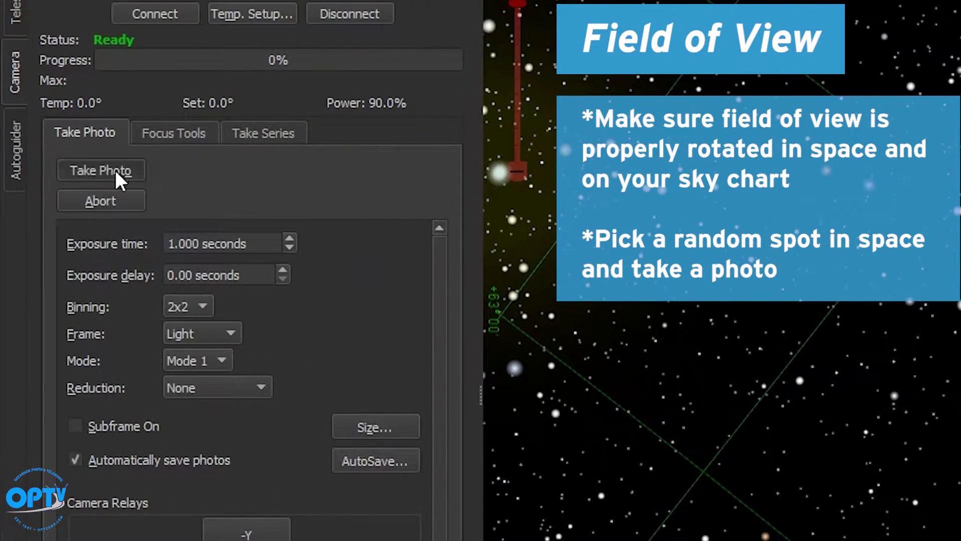
Step: Take a test photo, plate-solve it with an All Sky Image Link search, and close the results
click(116, 170)
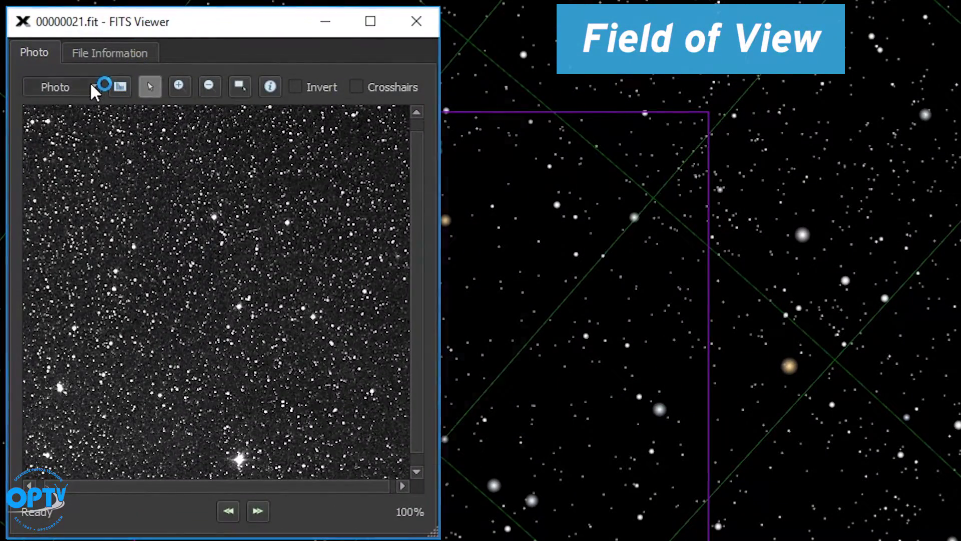
click(95, 87)
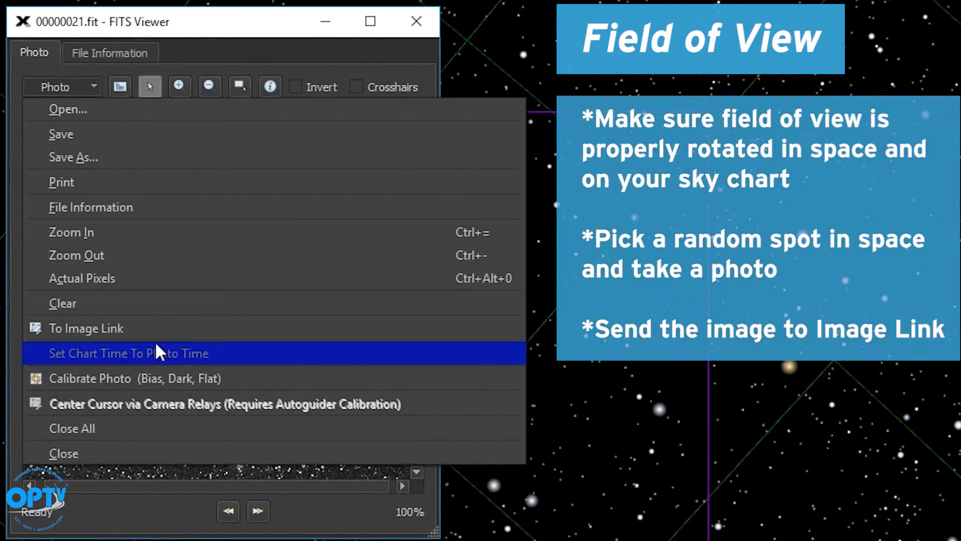
click(150, 333)
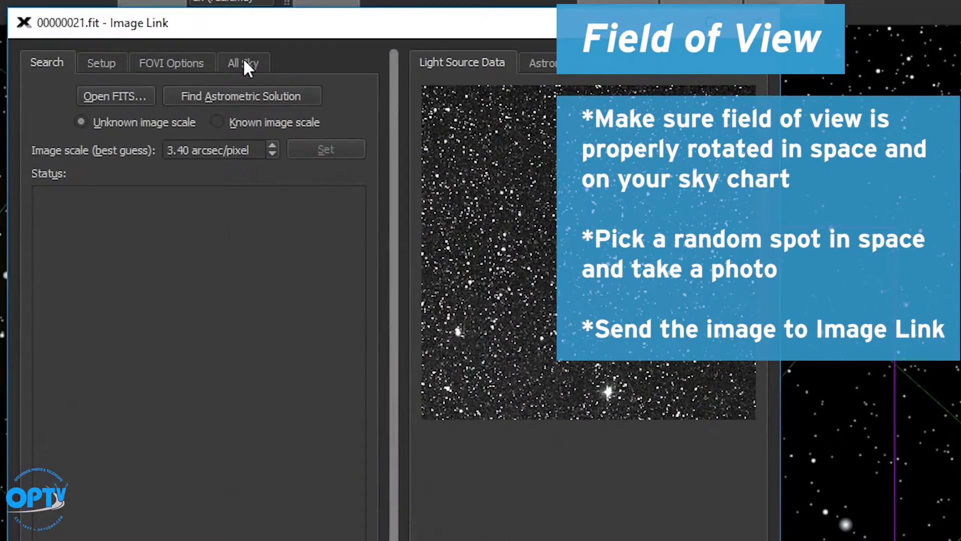
click(246, 66)
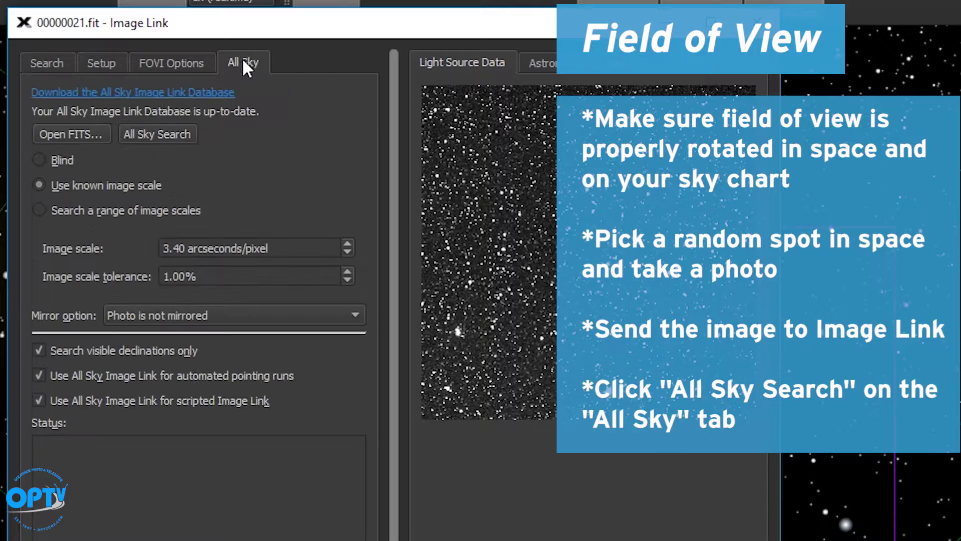
click(160, 134)
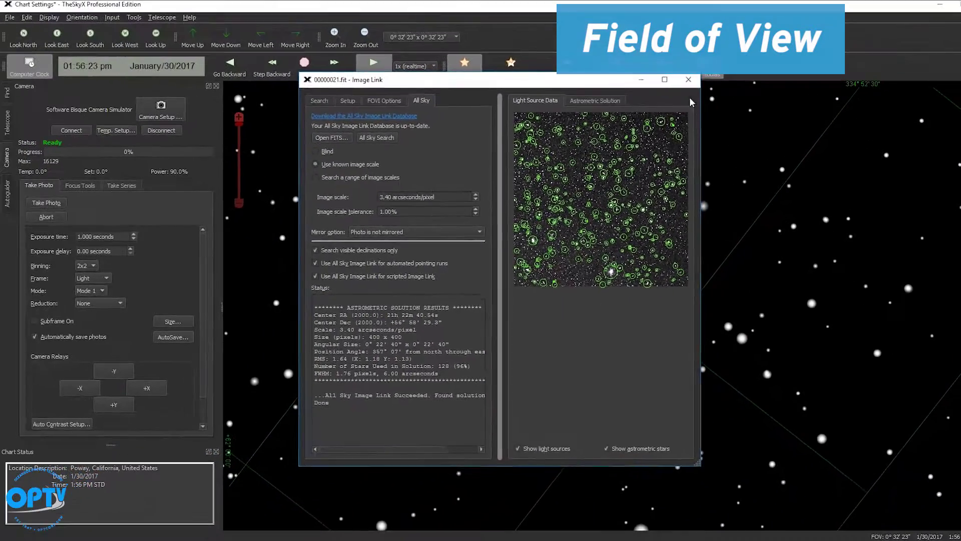
key(Escape)
scroll(696, 255, down, 5)
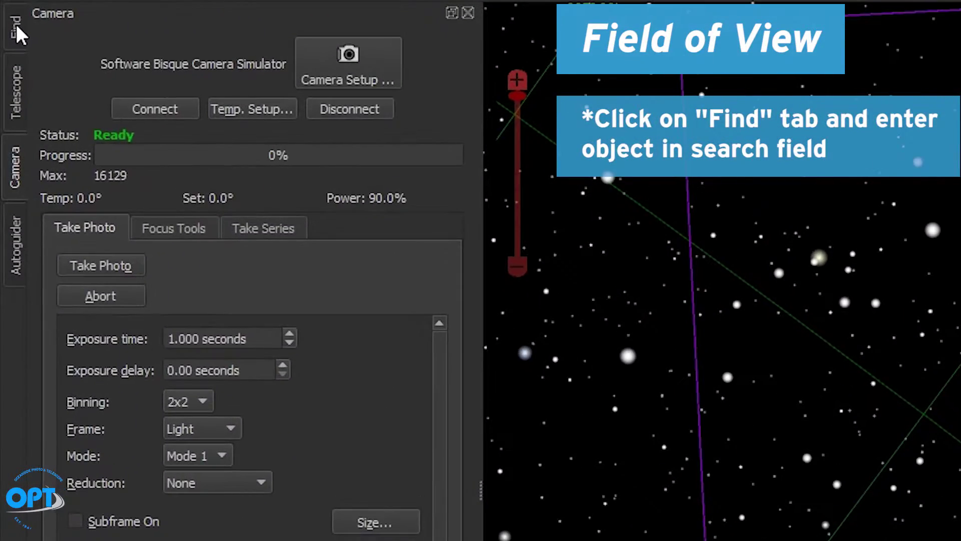
Step: Search the Find panel for 'north america nebula'
click(7, 91)
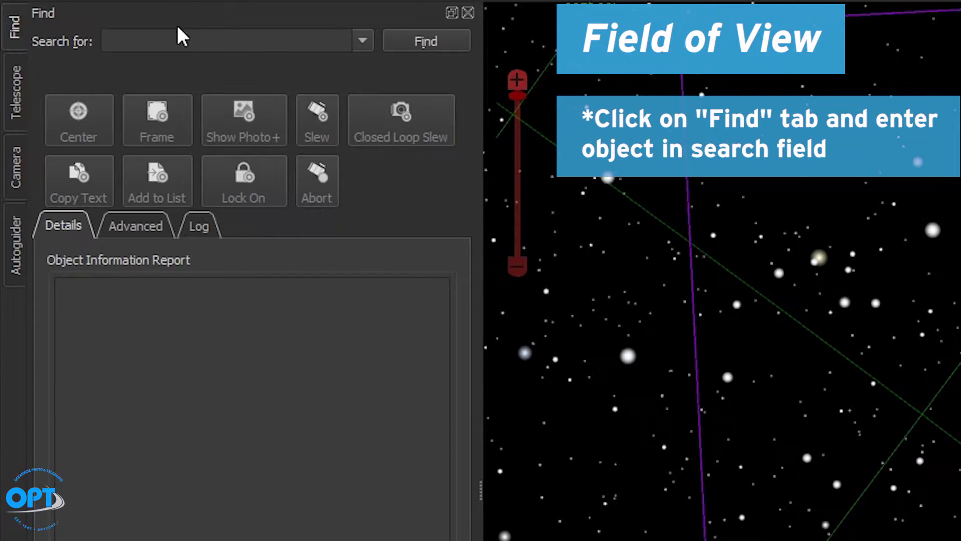
click(124, 36)
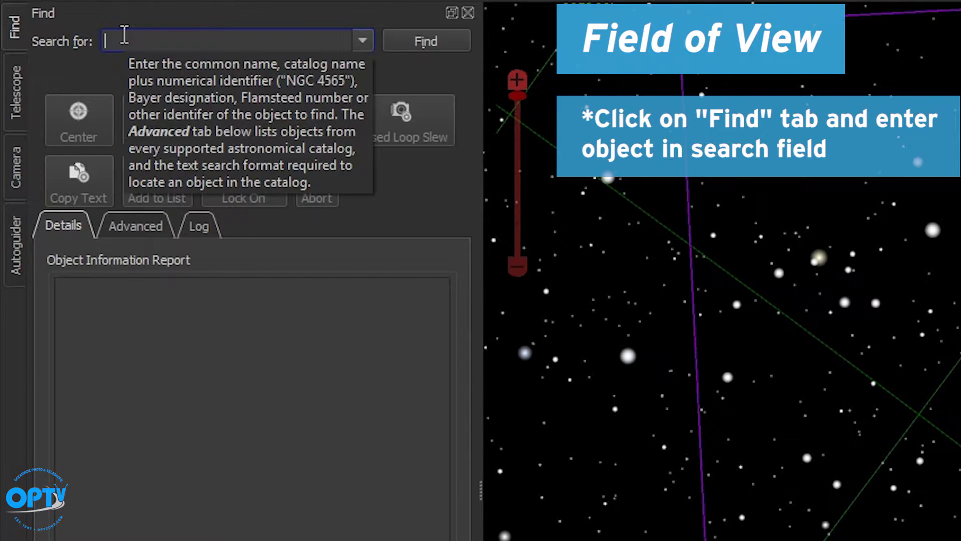
text(north )
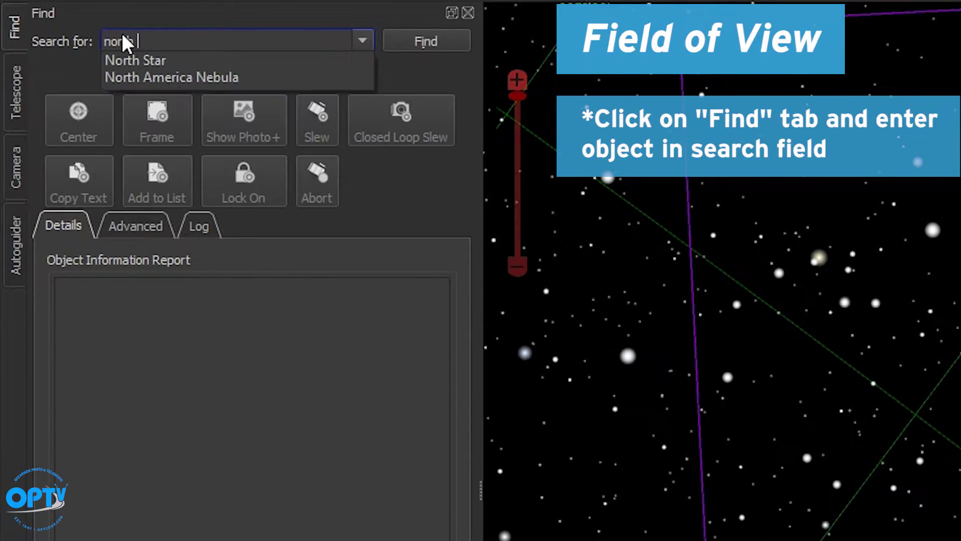
text(america )
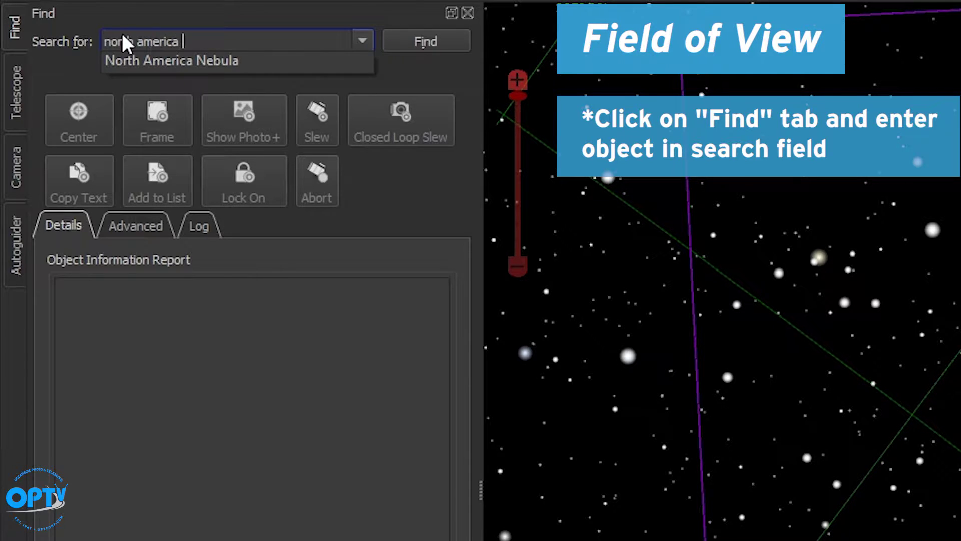
text(nebula)
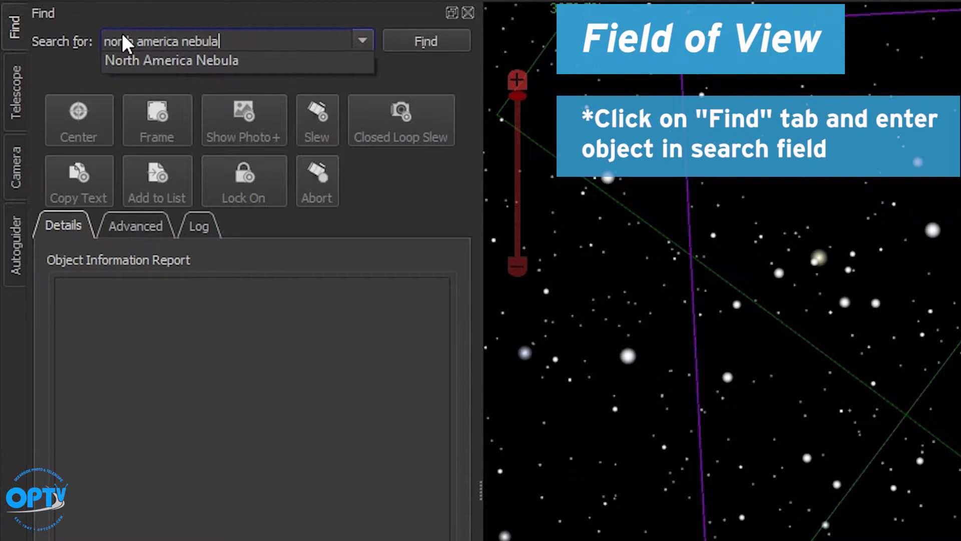
key(Return)
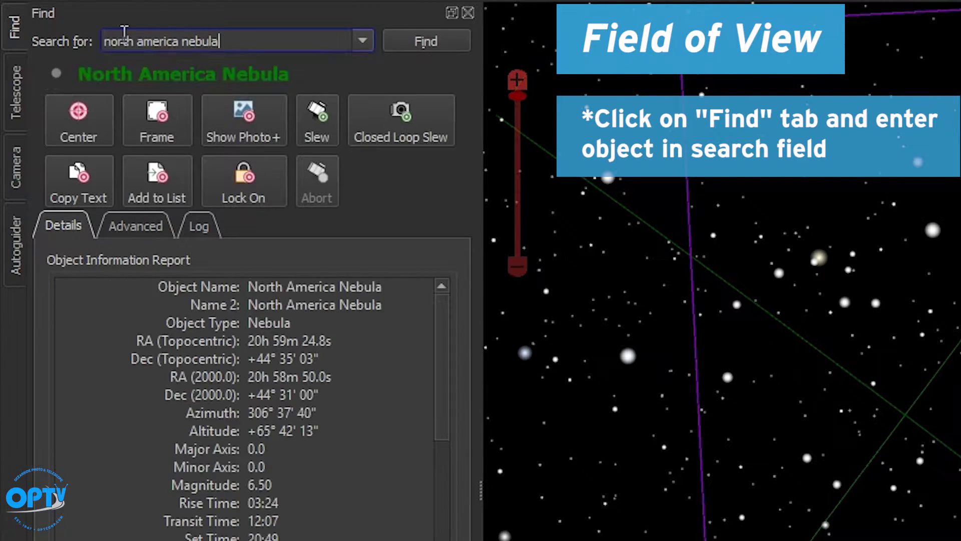
Step: Slew the telescope to the North America Nebula and frame it on a zoomed-out chart
click(311, 118)
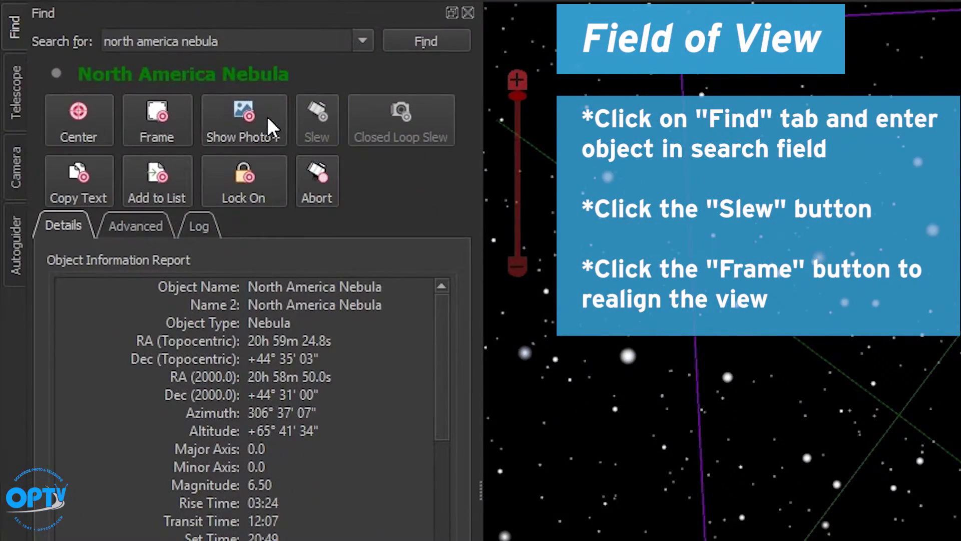
click(149, 118)
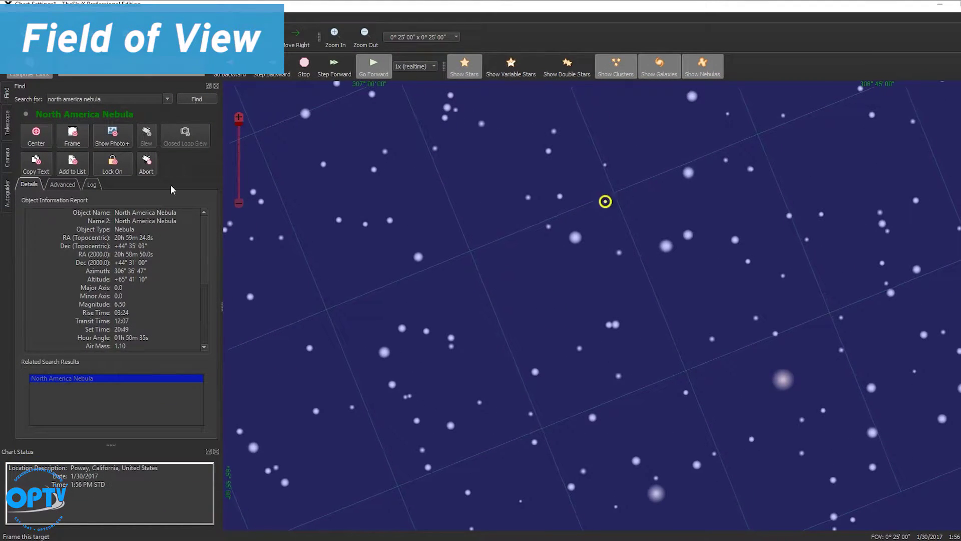
scroll(424, 229, down, 3)
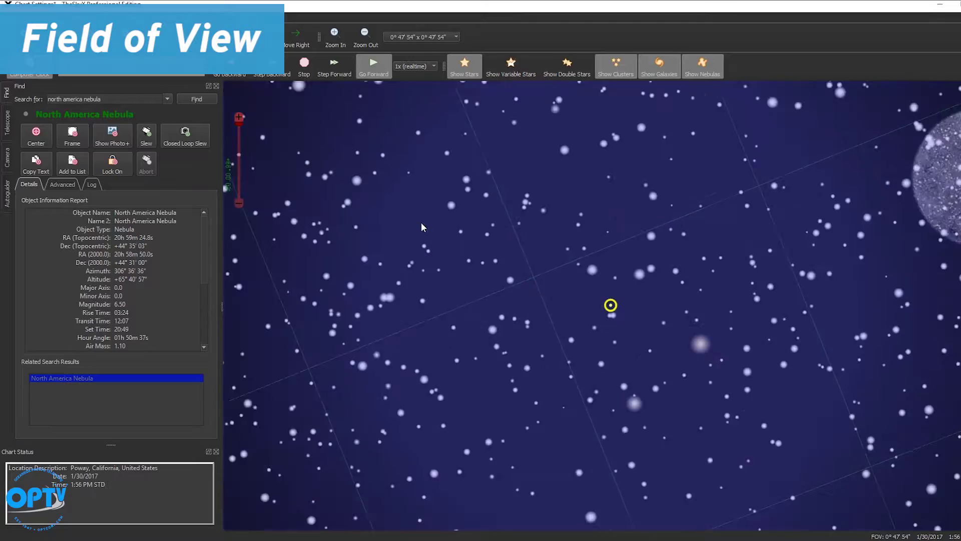
scroll(421, 222, down, 5)
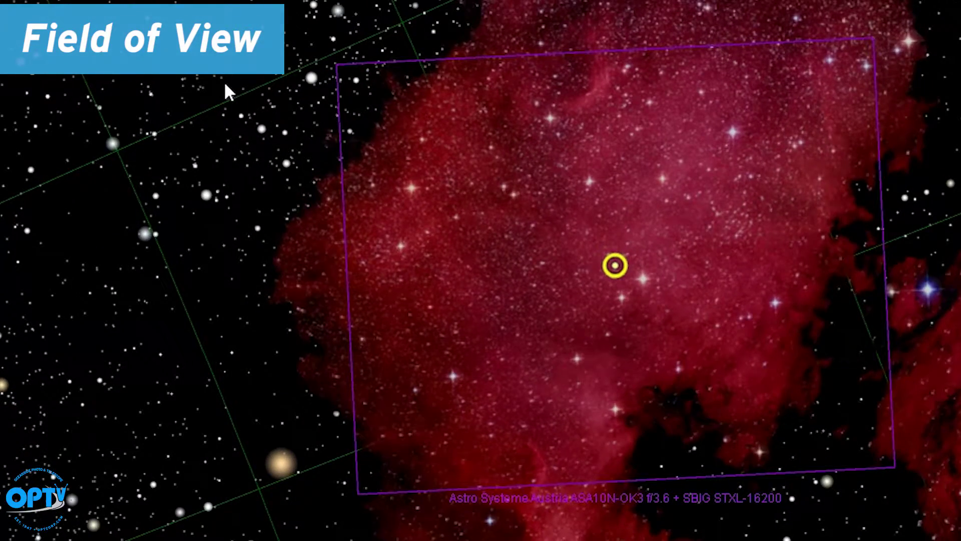
mouse_move(407, 210)
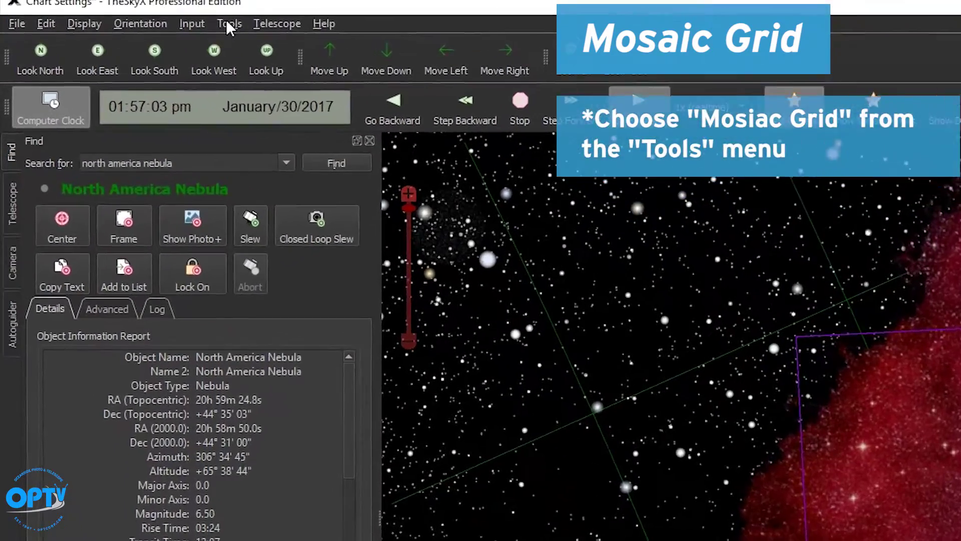
Step: In Tools > Mosaic Grid, toggle the mosaic grid display off and back on
click(180, 7)
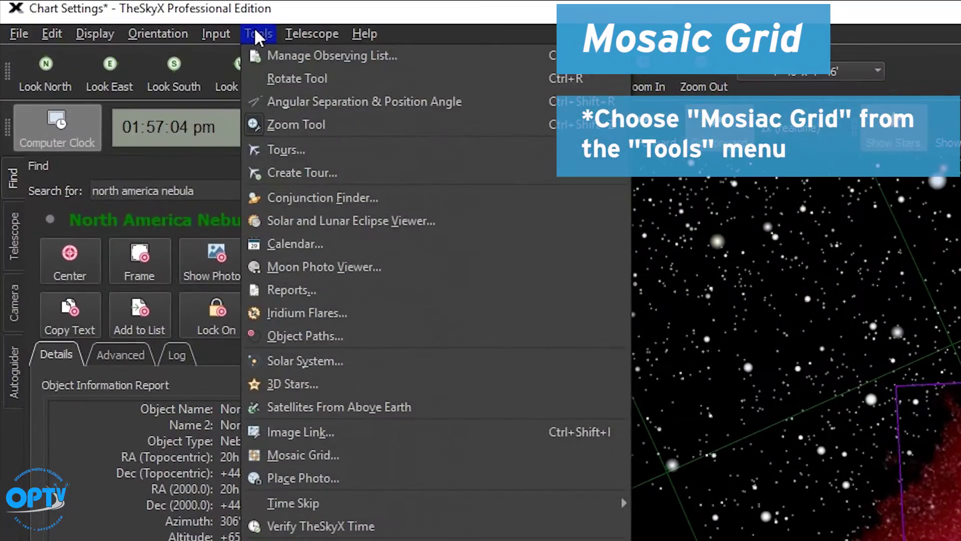
click(328, 456)
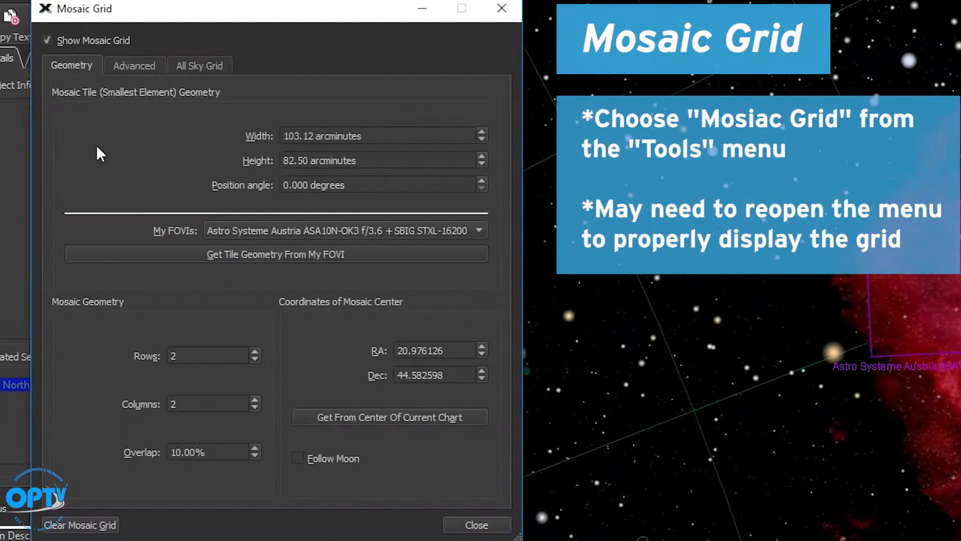
click(48, 40)
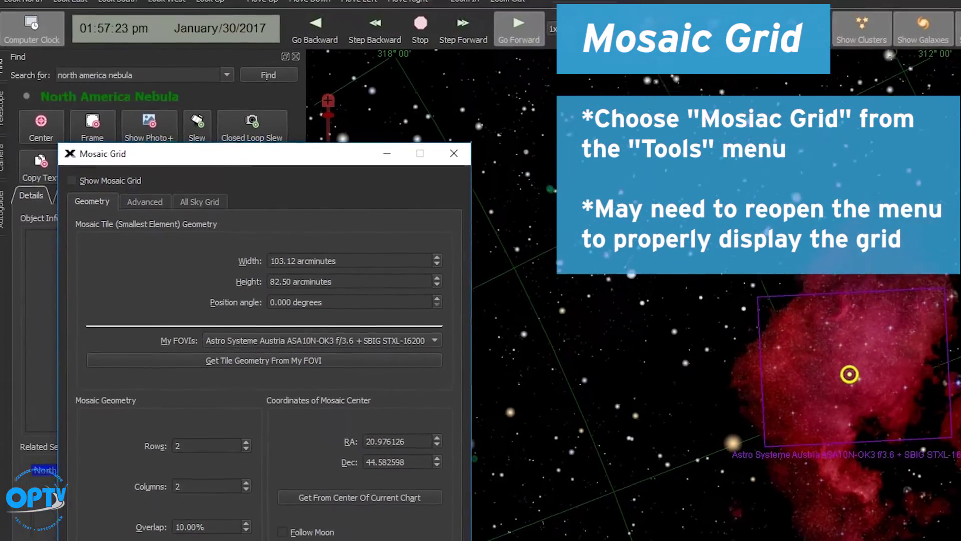
click(476, 525)
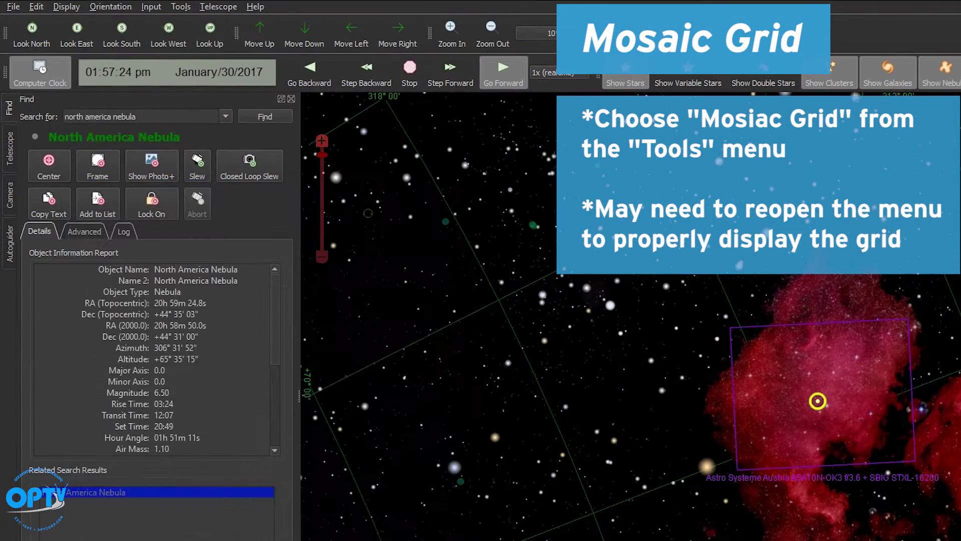
click(182, 6)
click(226, 299)
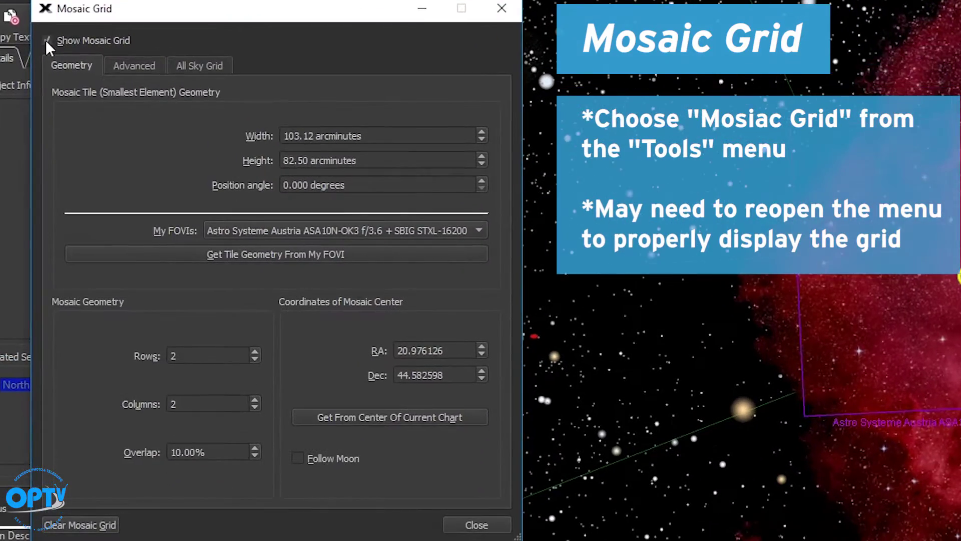
click(78, 216)
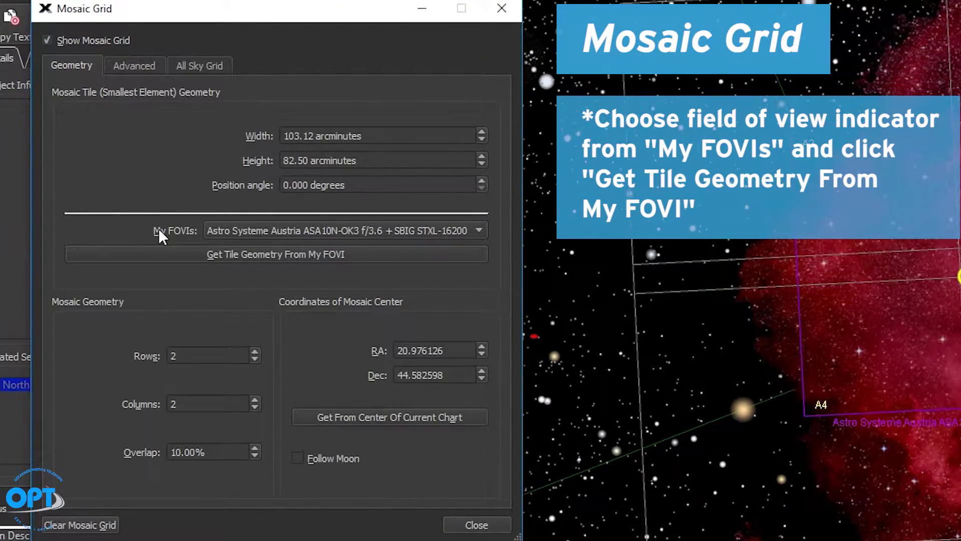
Step: Size tiles from the ASA10N-OK3 + SBIG STXL-16200 FOVI and centre the mosaic on the chart
click(479, 228)
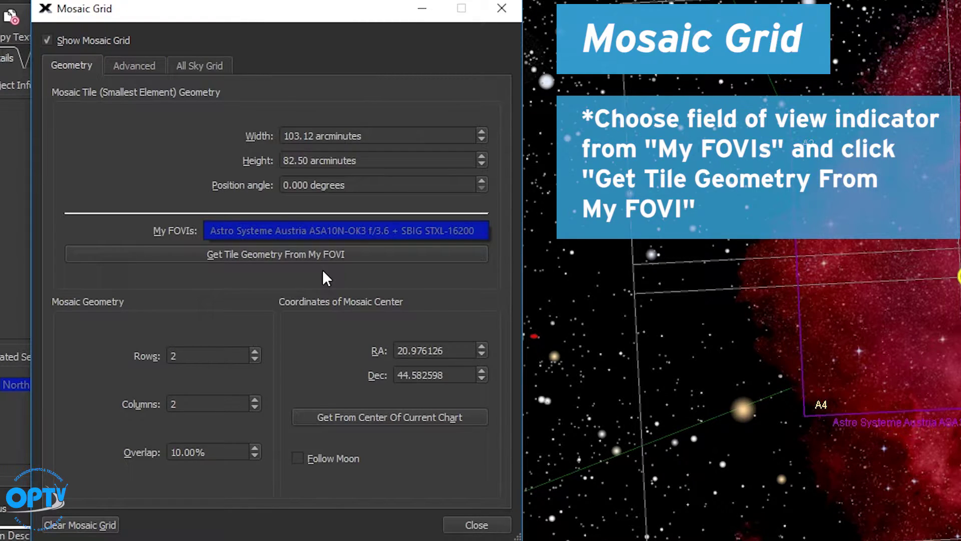
click(272, 254)
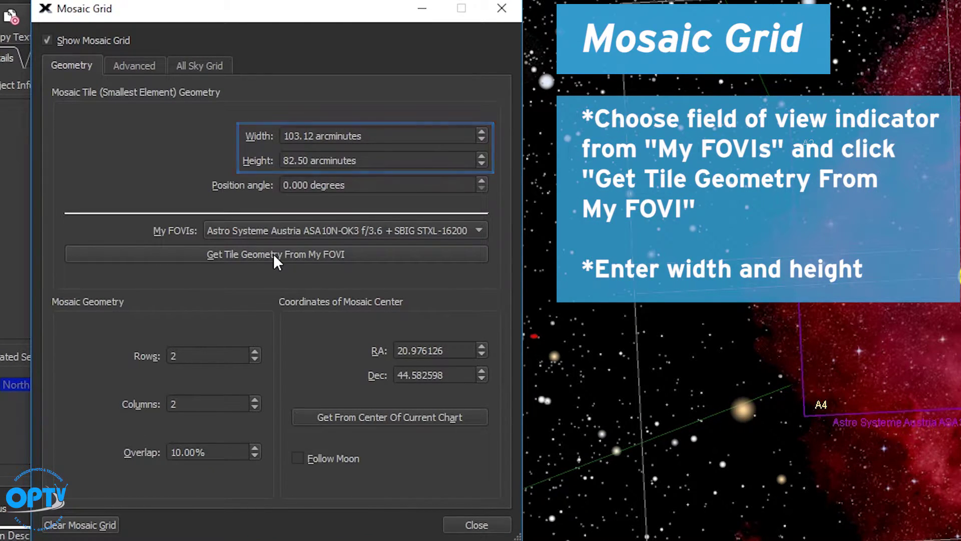
click(389, 417)
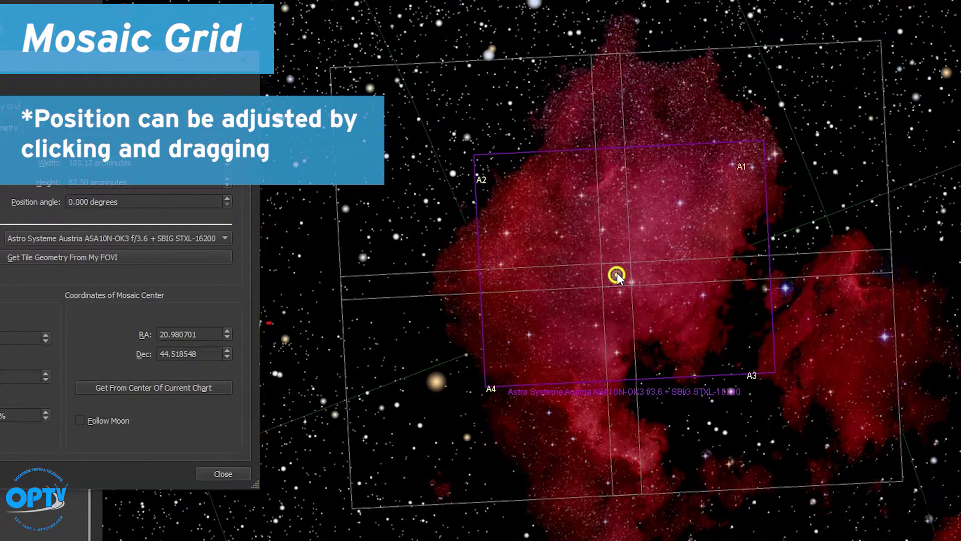
Step: Drag the mosaic grid over the nebula until it is centred at RA 20.939168, Dec 44.582169
drag(623, 265, 618, 277)
click(617, 276)
mouse_move(618, 275)
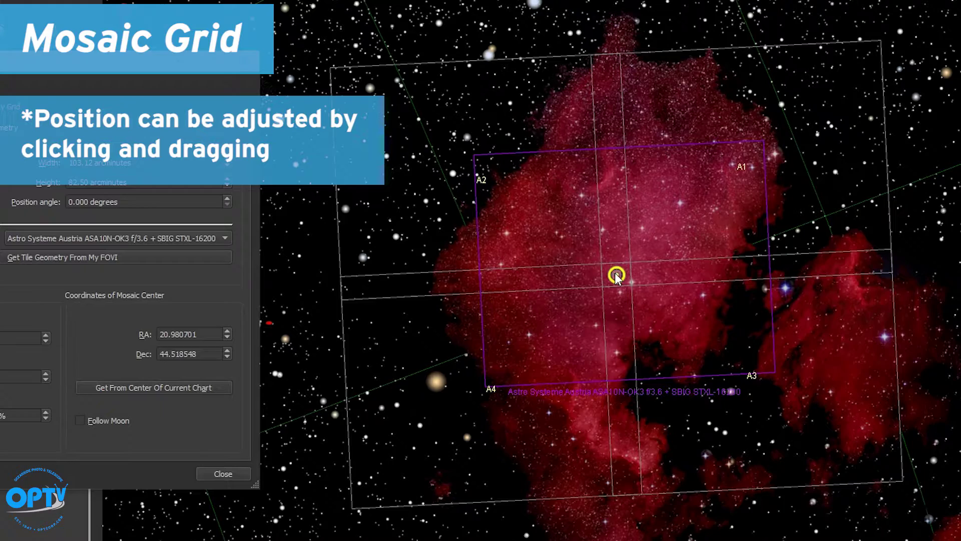
drag(617, 275, 662, 260)
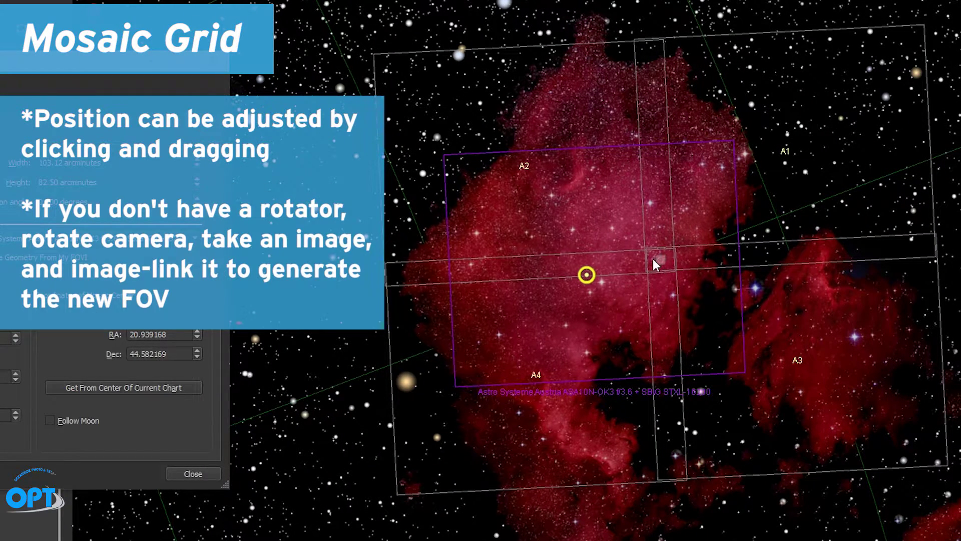
mouse_move(652, 259)
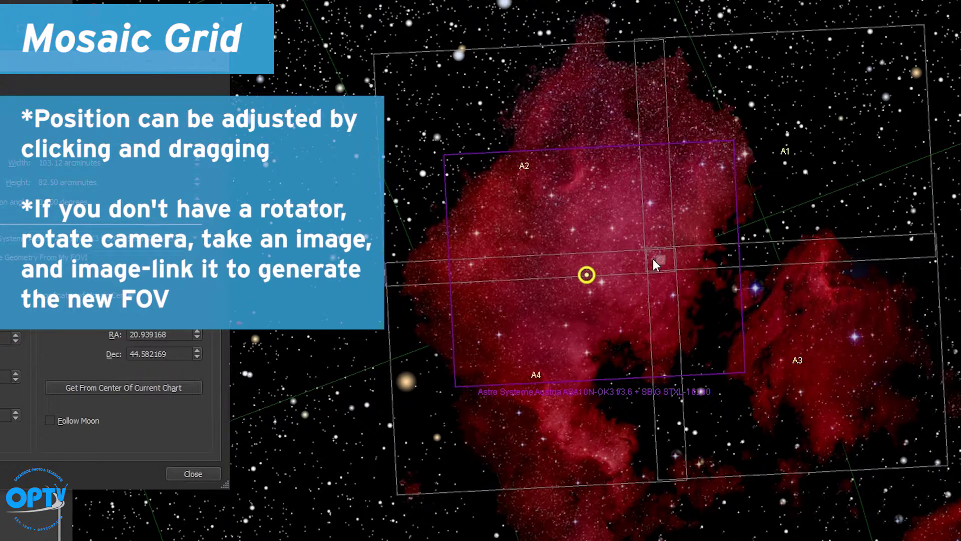
drag(653, 259, 683, 256)
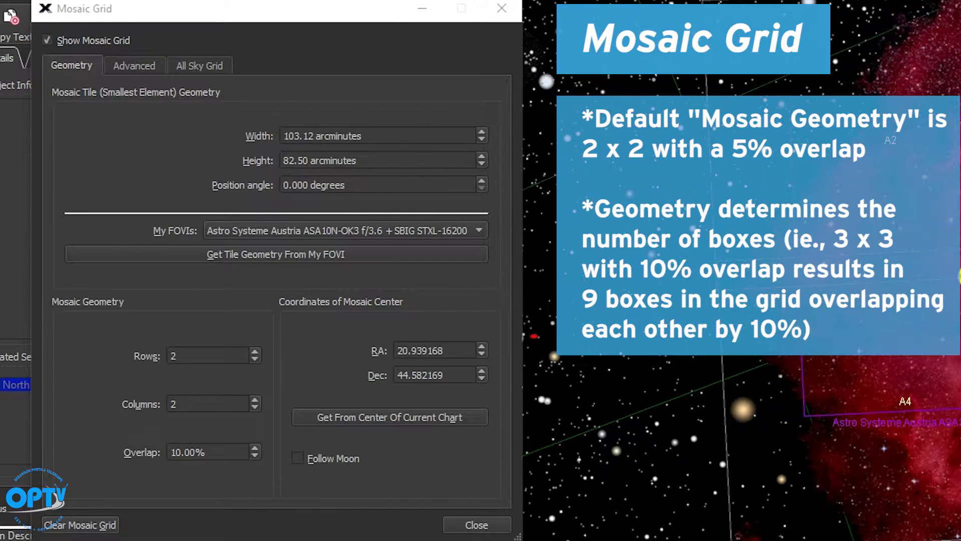
Step: Set the Mosaic Grid to 3 rows, 3 columns and 10% overlap
click(255, 352)
click(255, 399)
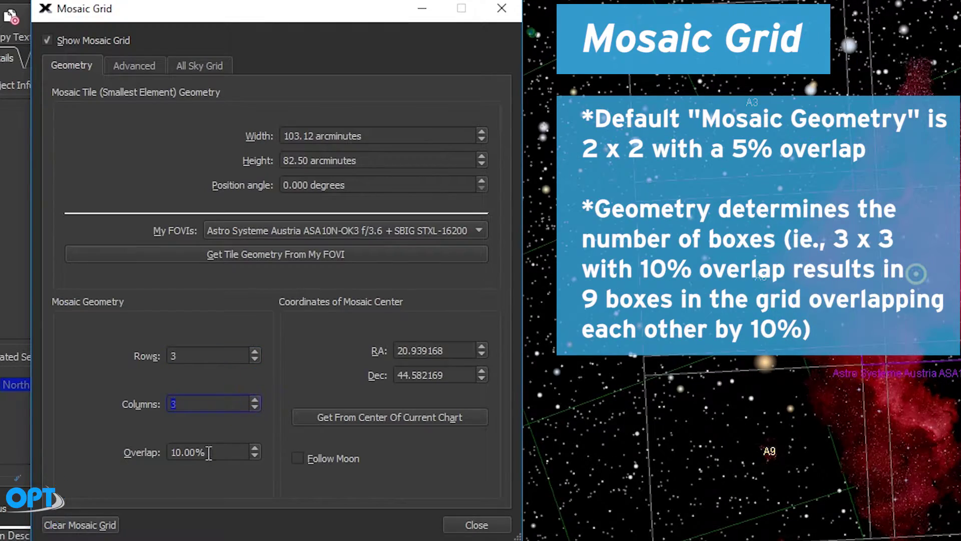
key(Tab)
key(Left)
key(Right)
key(Right)
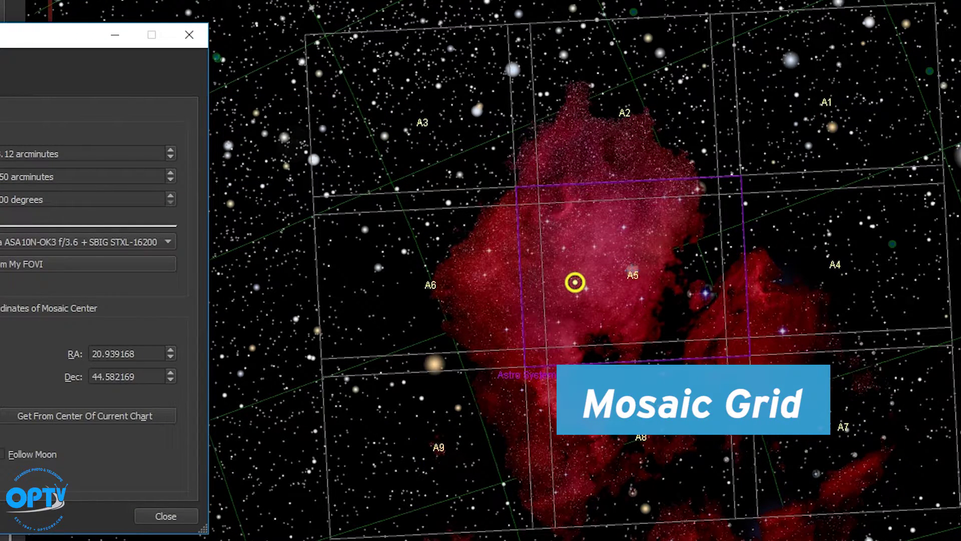
Step: Select tile A1 on the chart as the target and move the Mosaic Grid window lower
click(829, 102)
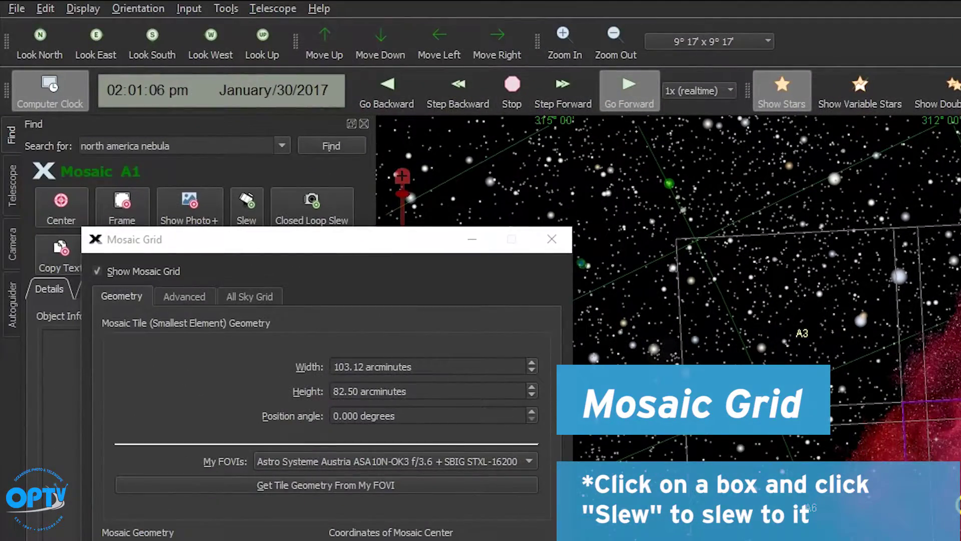
drag(257, 240, 279, 298)
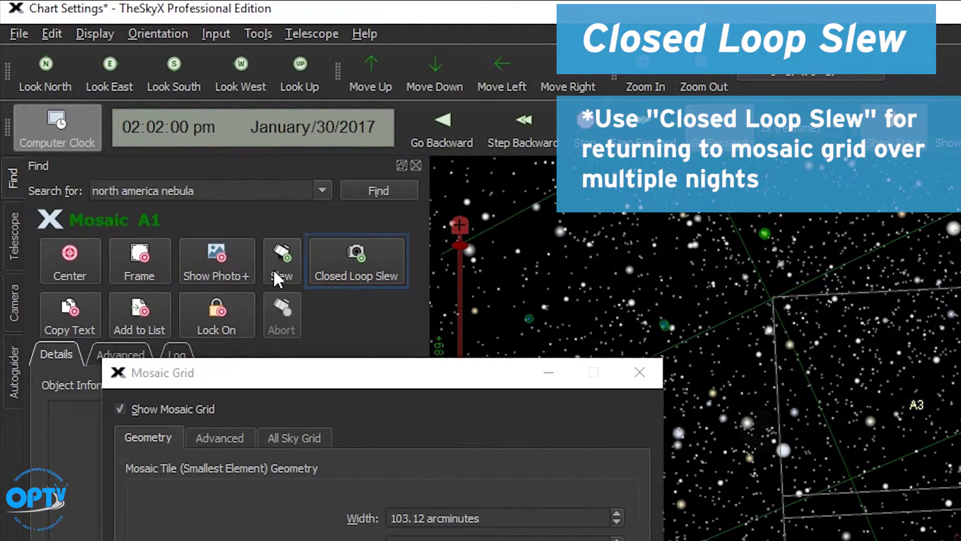
Step: From the Camera tab, take a 1-second, 2x2-binned photo of tile A1
click(11, 295)
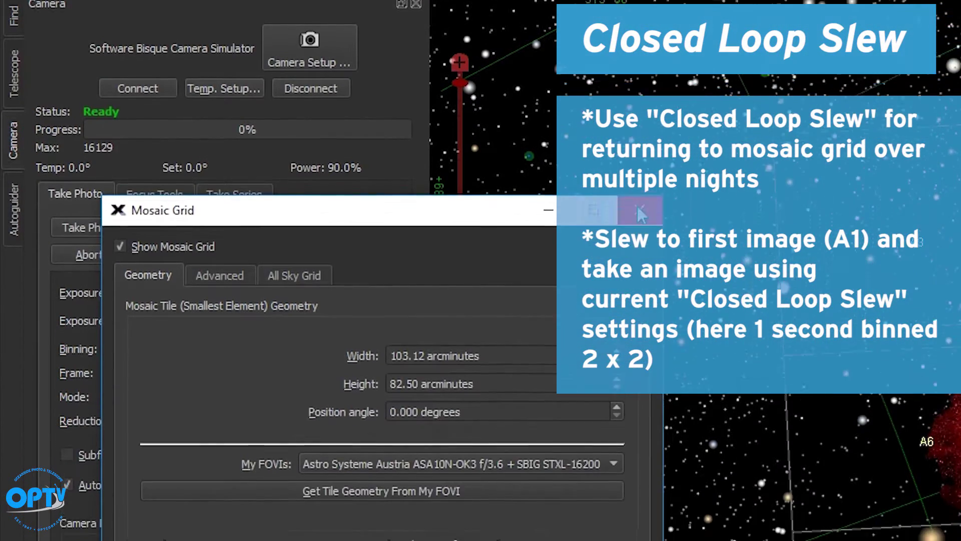
click(152, 368)
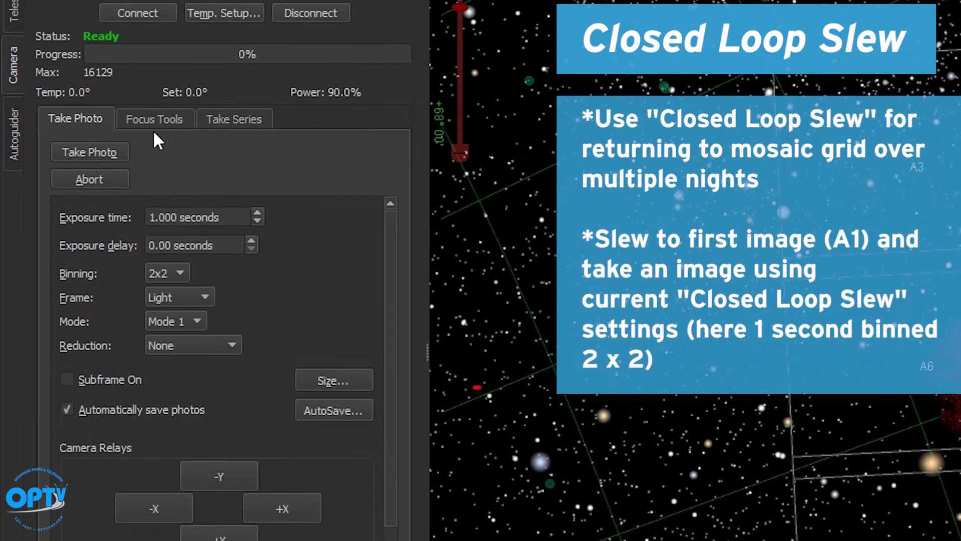
click(98, 151)
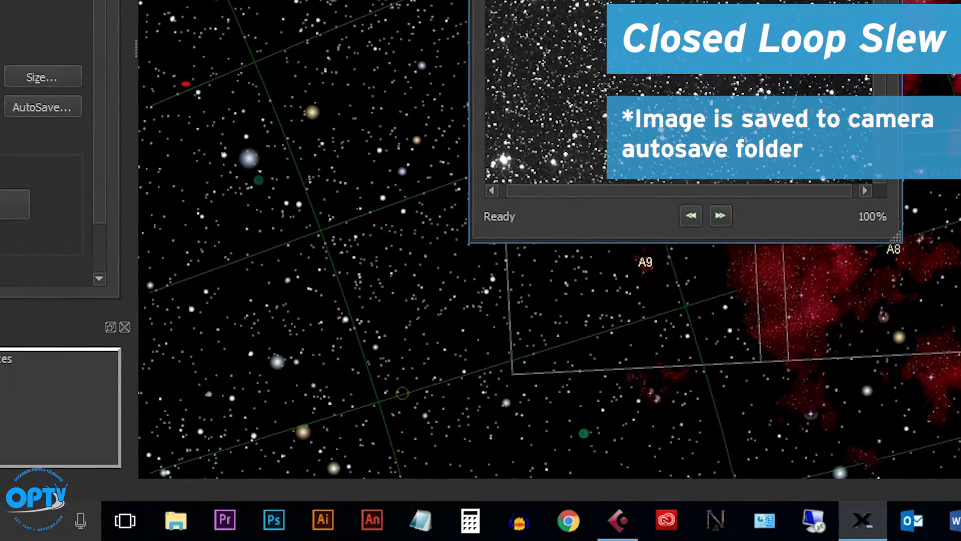
Step: Browse to Documents > Software Bisque > TheSkyX Professional Edition > Camera AutoSave > Imager > January 30 2017
click(176, 521)
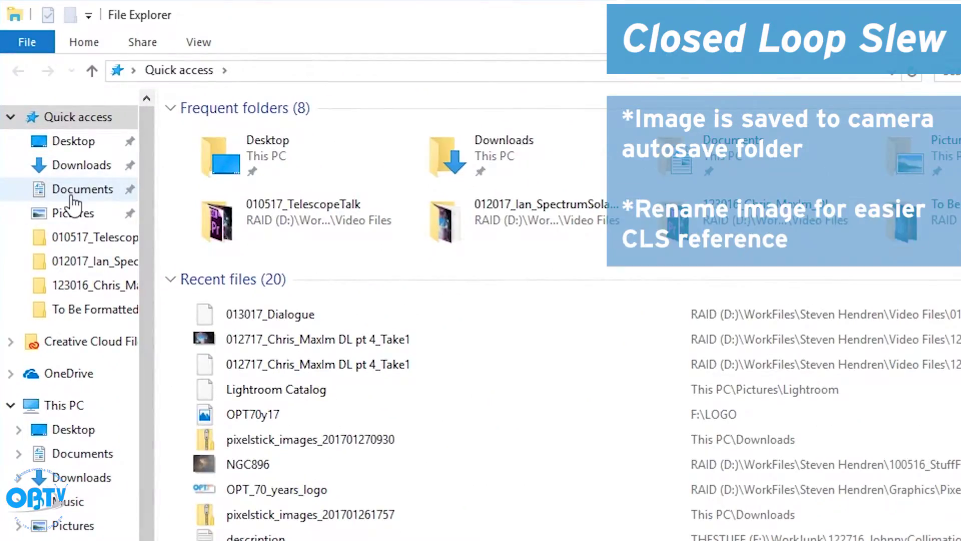
click(72, 192)
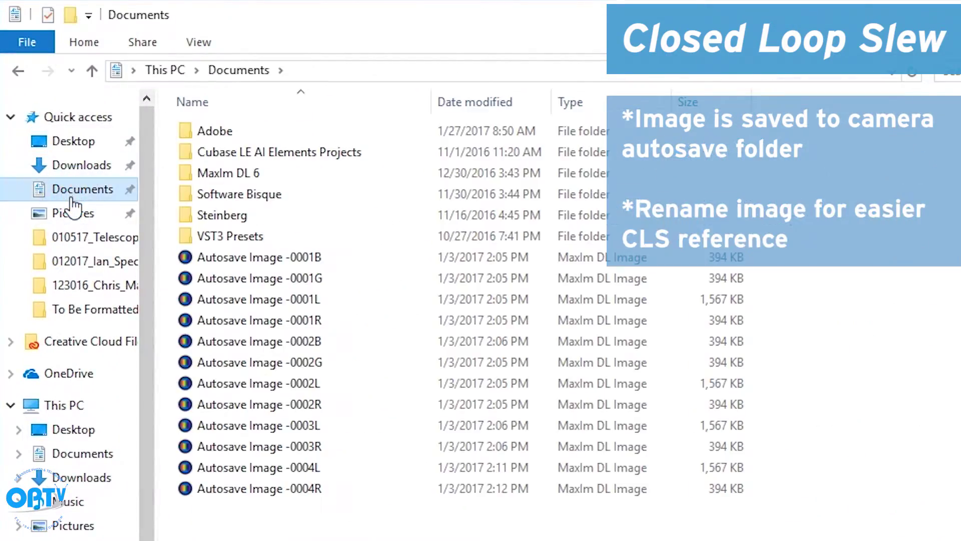
double_click(215, 194)
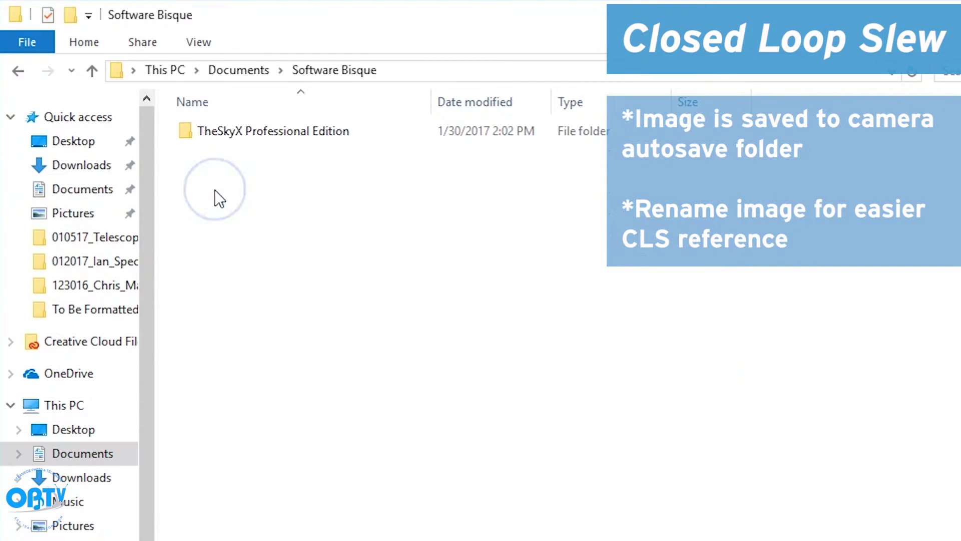
double_click(227, 132)
double_click(238, 195)
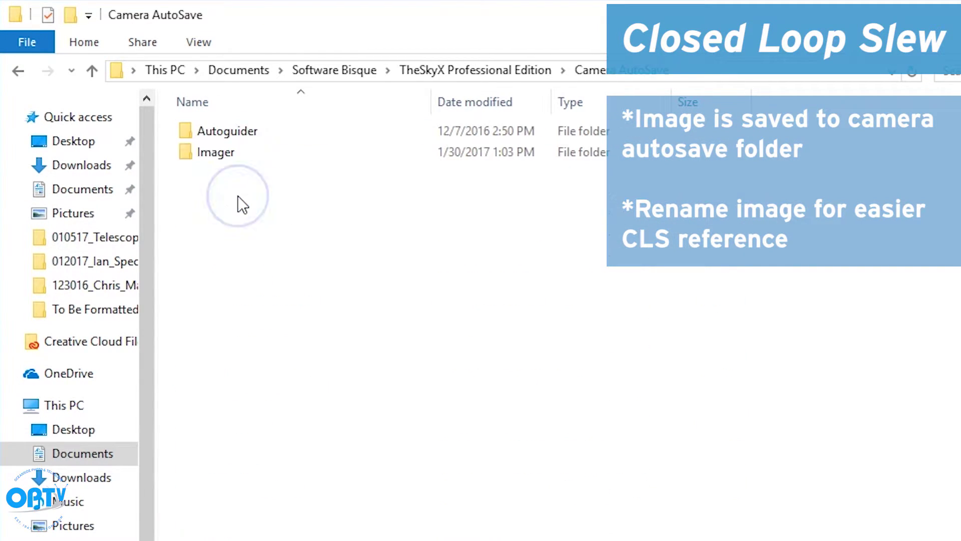
double_click(226, 157)
double_click(218, 132)
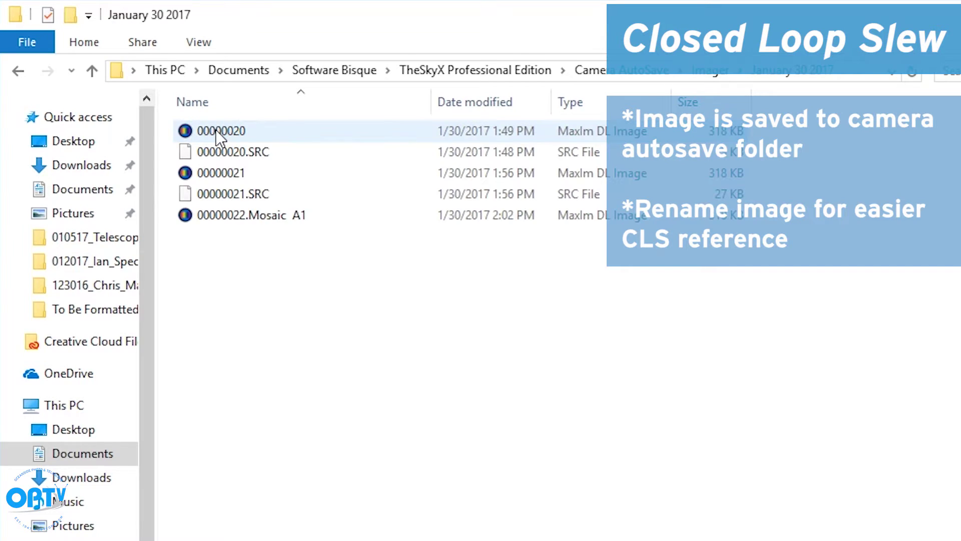
Step: Rename the 00000022.Mosaic A1 image to CLSA1
click(242, 215)
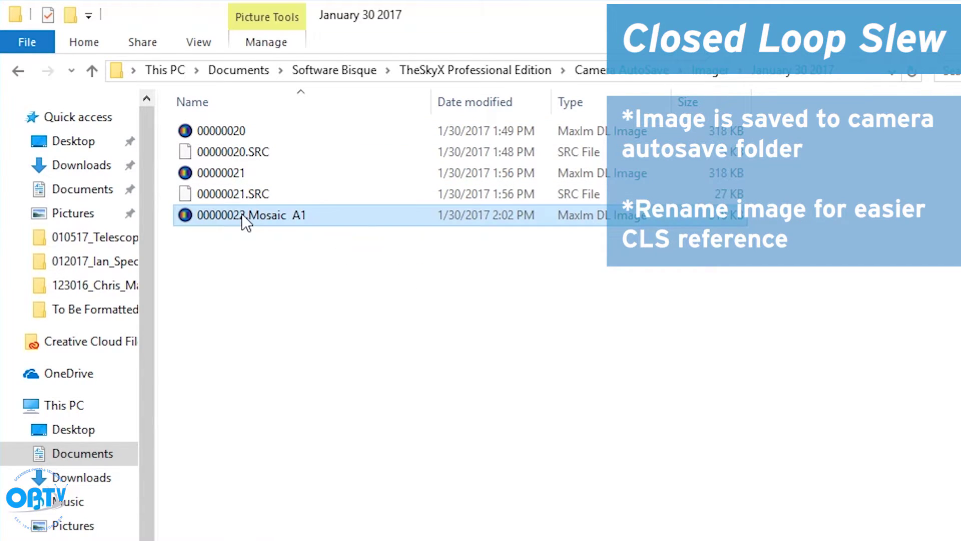
click(242, 215)
text(CLSA)
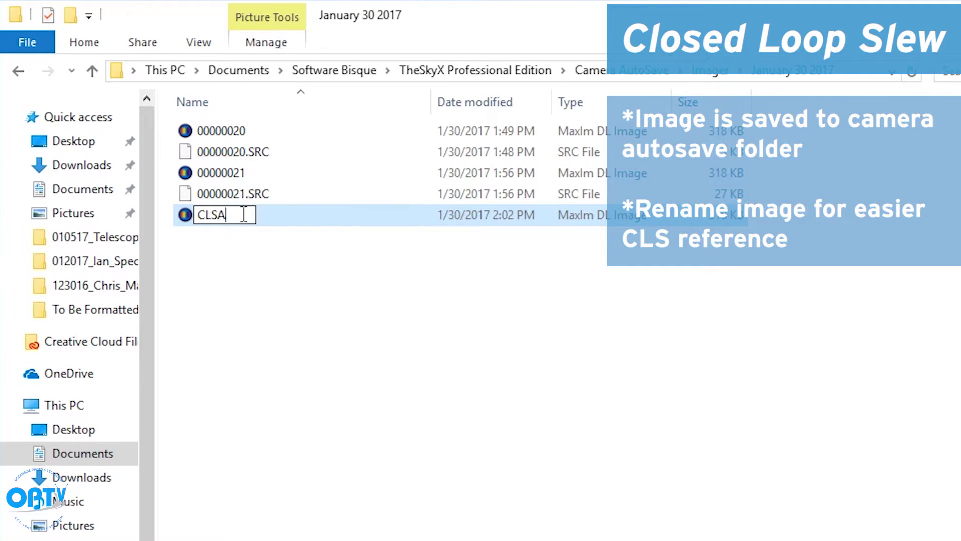
text(1)
key(Return)
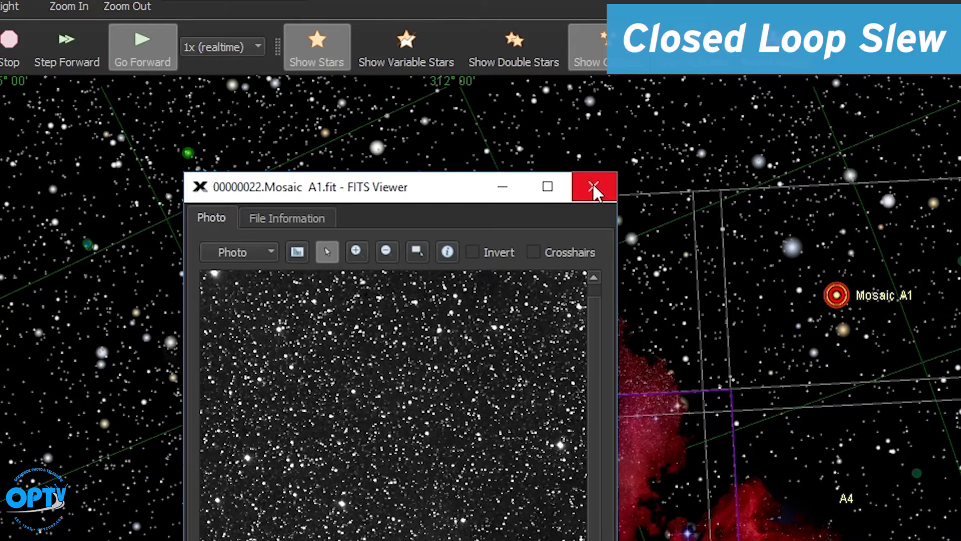
Step: Close the FITS Viewer window to return to the mosaic-gridded sky chart
click(596, 186)
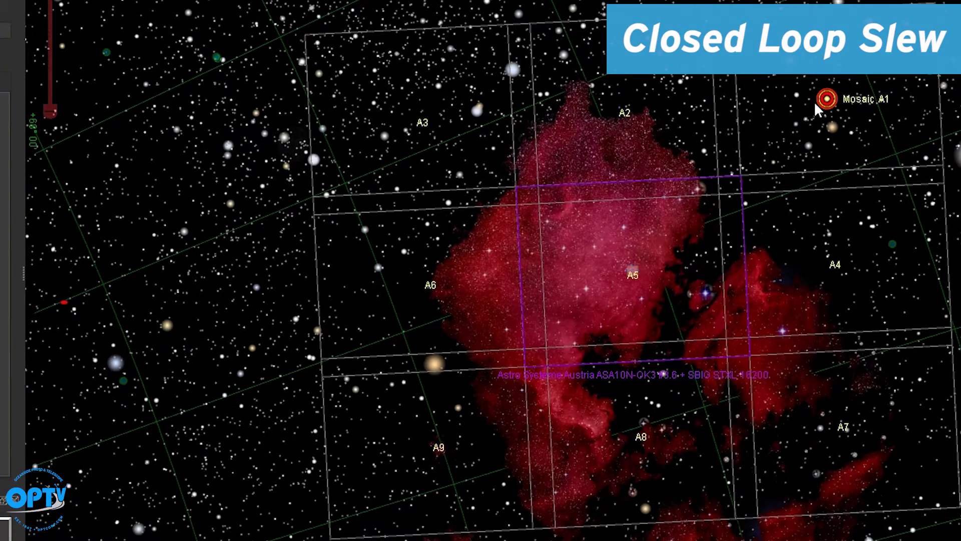
mouse_move(815, 105)
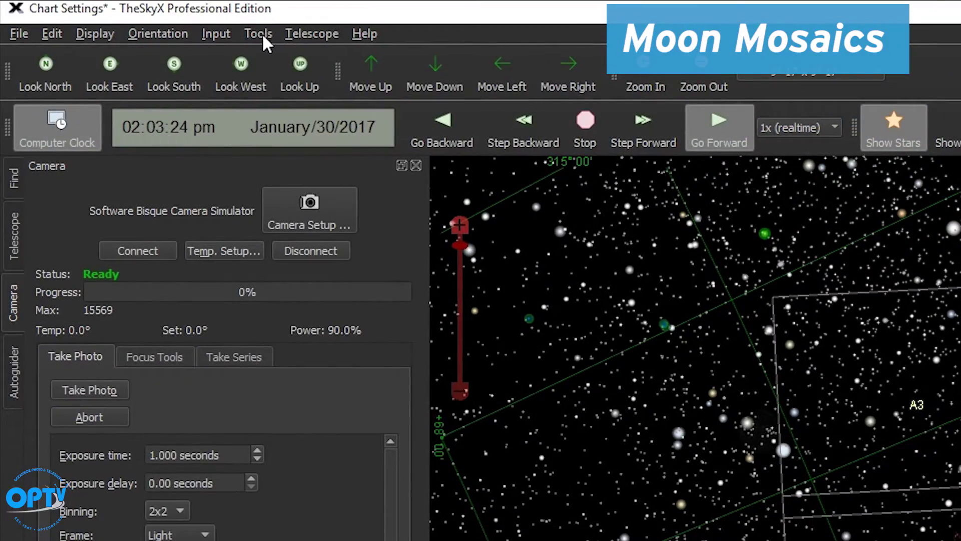
Step: Reopen the Mosaic Grid settings from the Tools menu to show the 3×3, 10%-overlap mosaic
click(262, 33)
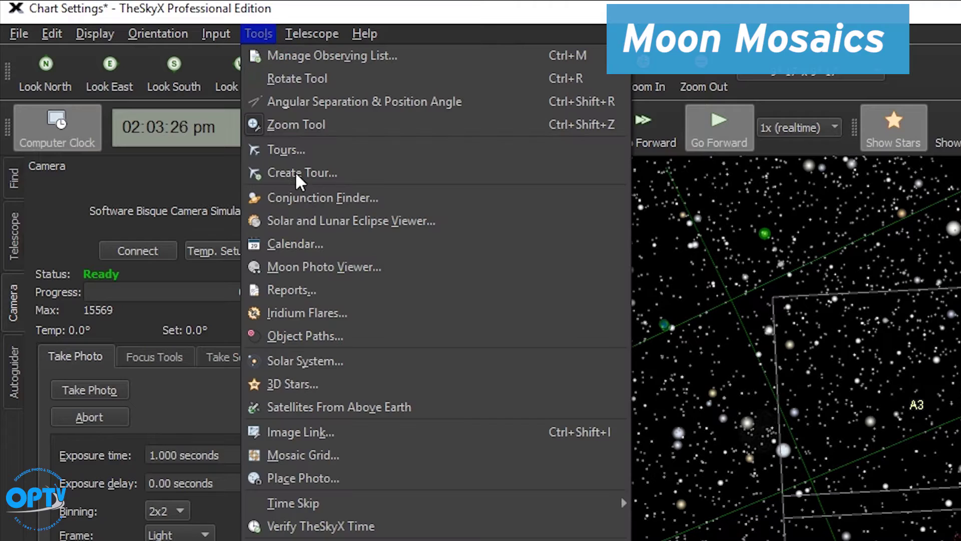
click(365, 455)
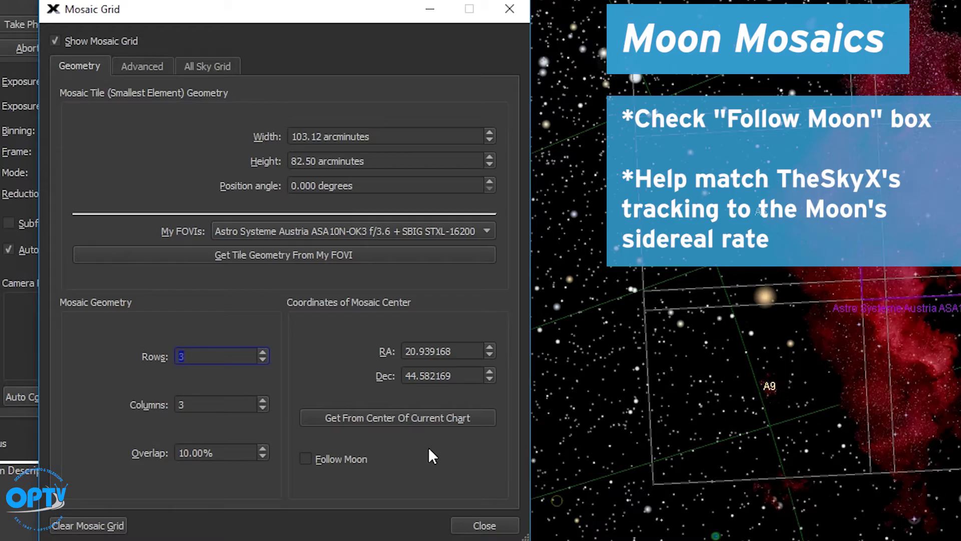
Step: Close the Mosaic Grid dialog, keeping the 3×3 tile grid over the North America Nebula
click(474, 521)
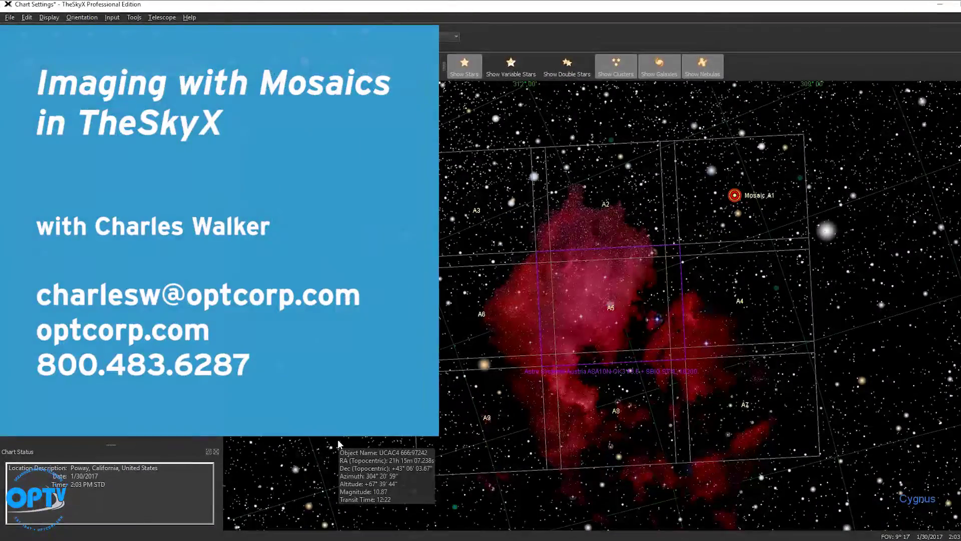